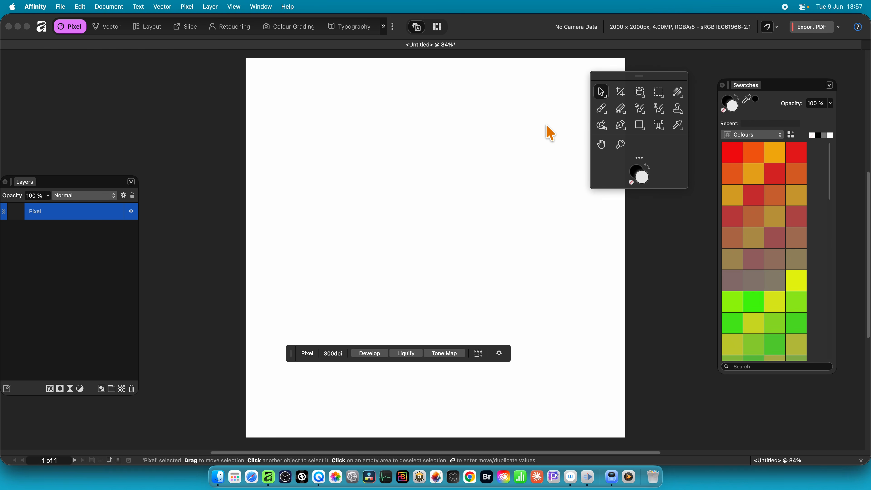
- Fill the pixel layer with a linear white-to-black gradient running diagonally from upper left to lower right
drag(679, 97, 729, 96)
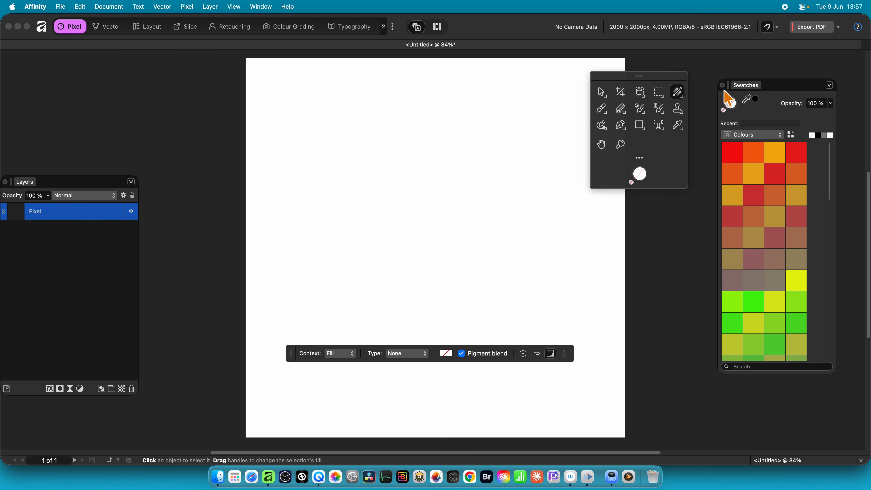
drag(328, 103, 577, 345)
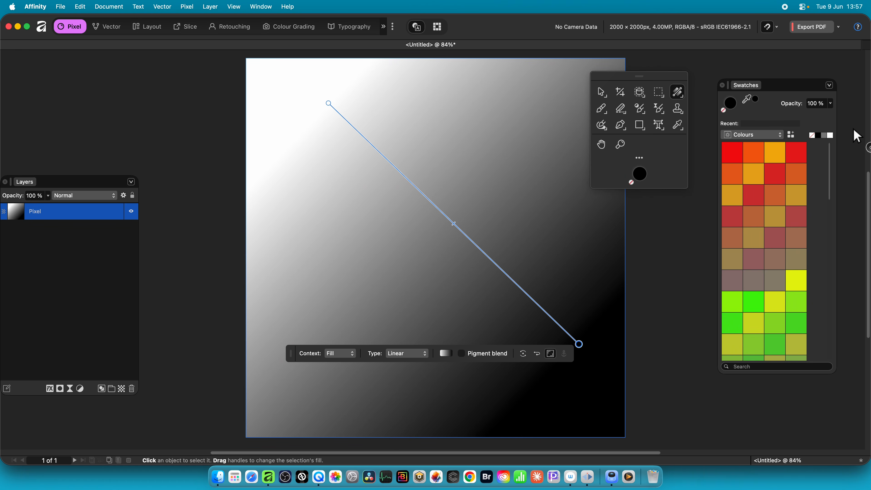
- Show the Gradients swatch category and apply its first multicolour gradient, with green, purple, magenta and orange, to the fill
drag(742, 85, 671, 59)
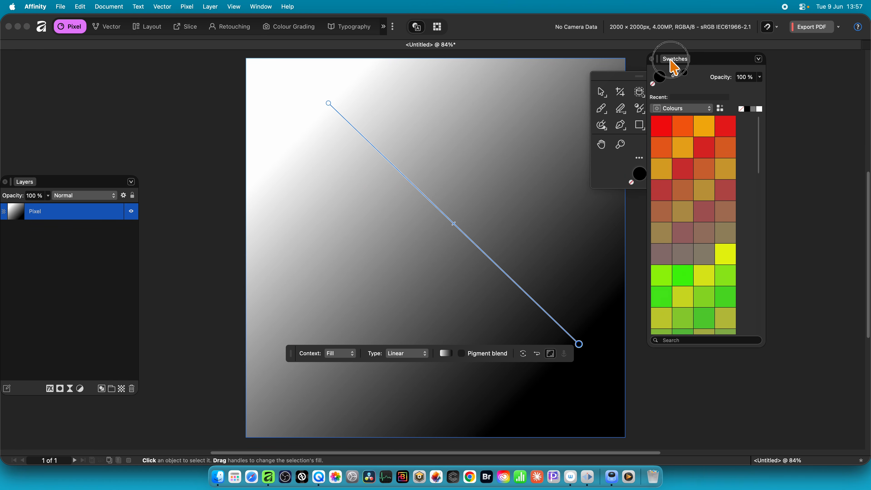
click(261, 7)
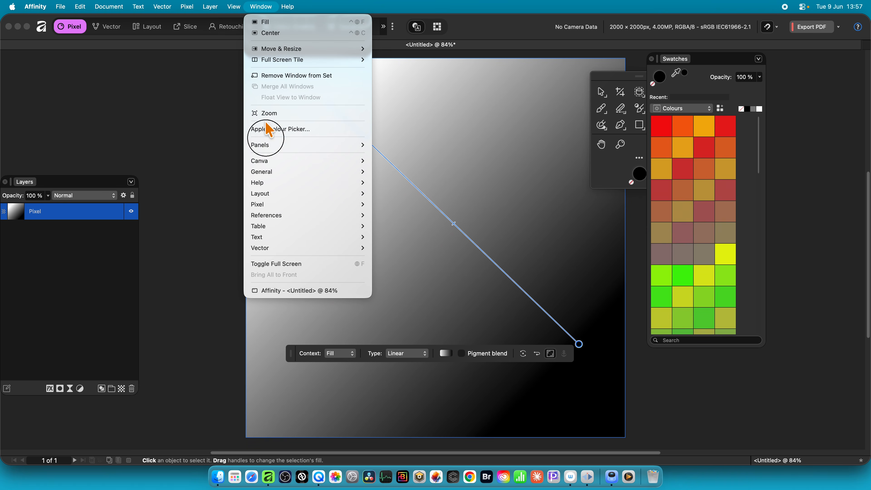
mouse_move(273, 171)
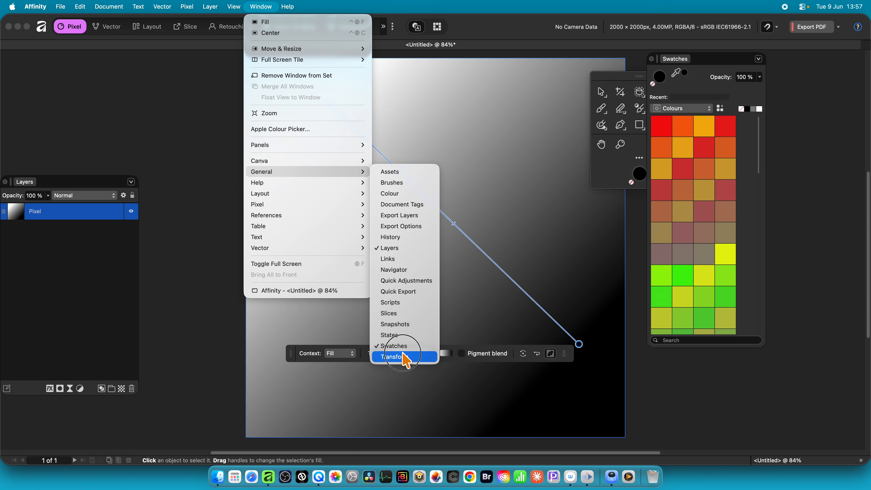
click(752, 326)
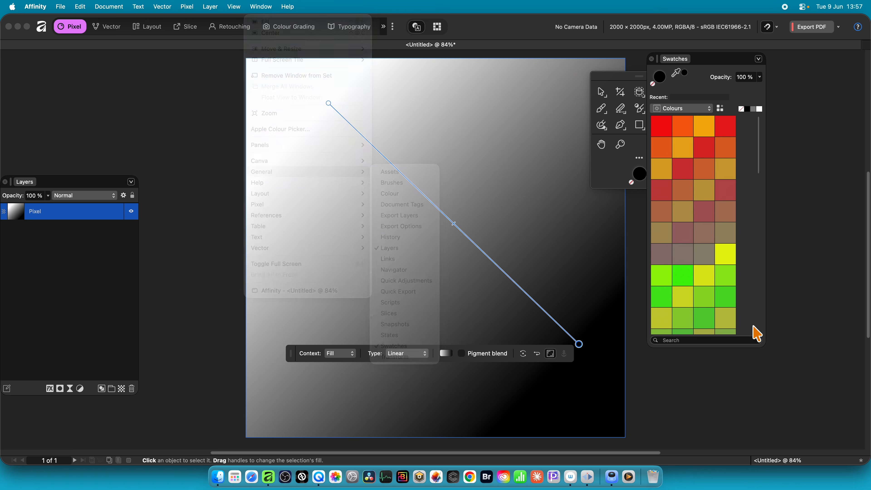
click(682, 111)
click(685, 120)
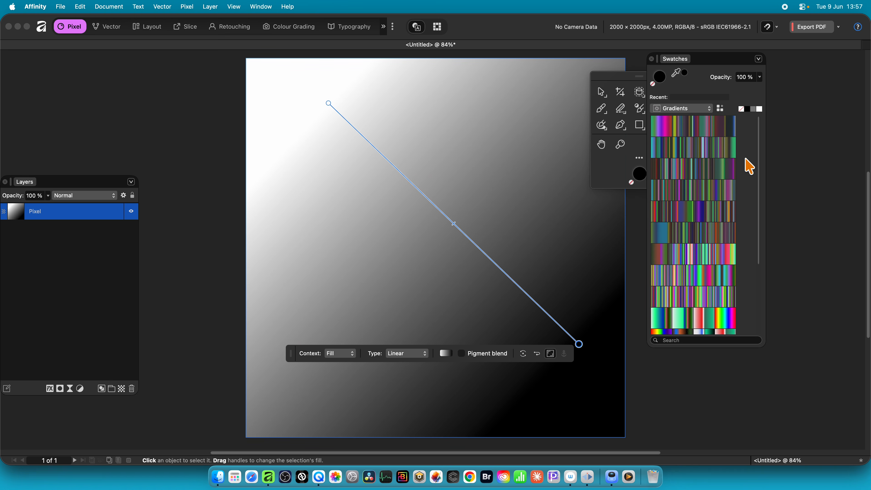
click(664, 130)
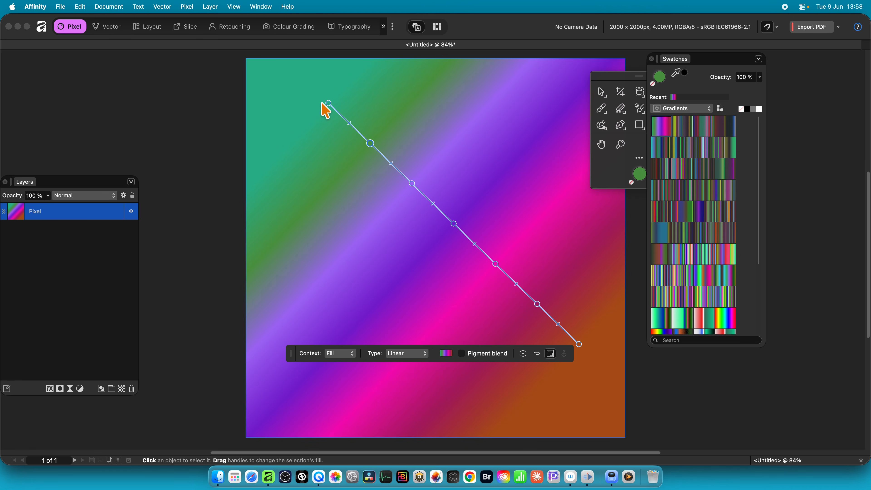
- Make the gradient run horizontally, starting beyond the canvas's left edge and ending near its right edge
drag(330, 105, 244, 343)
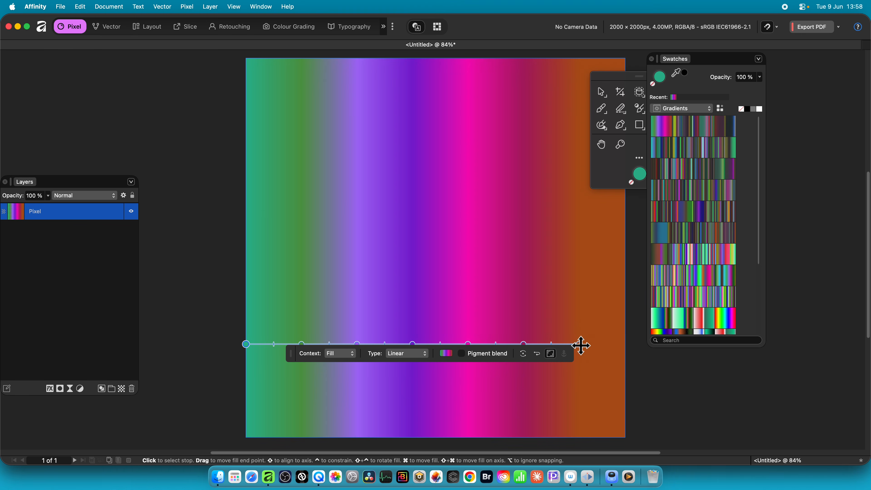
drag(580, 344, 620, 344)
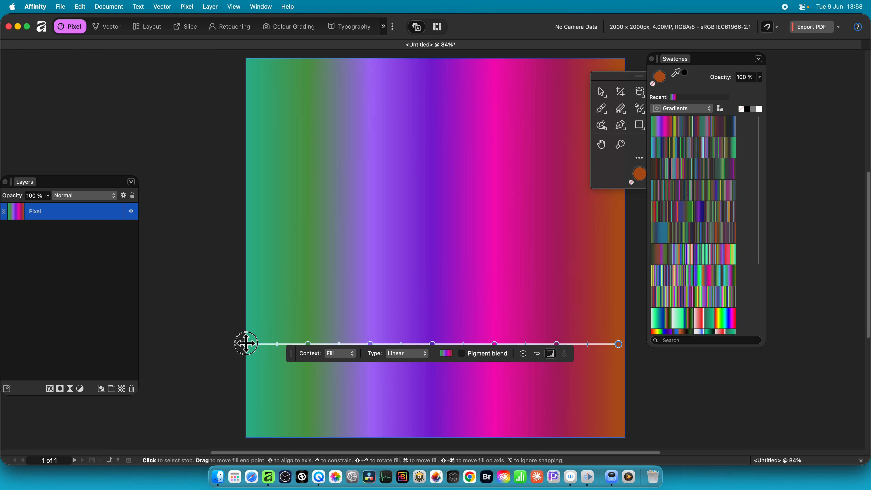
drag(246, 344, 207, 344)
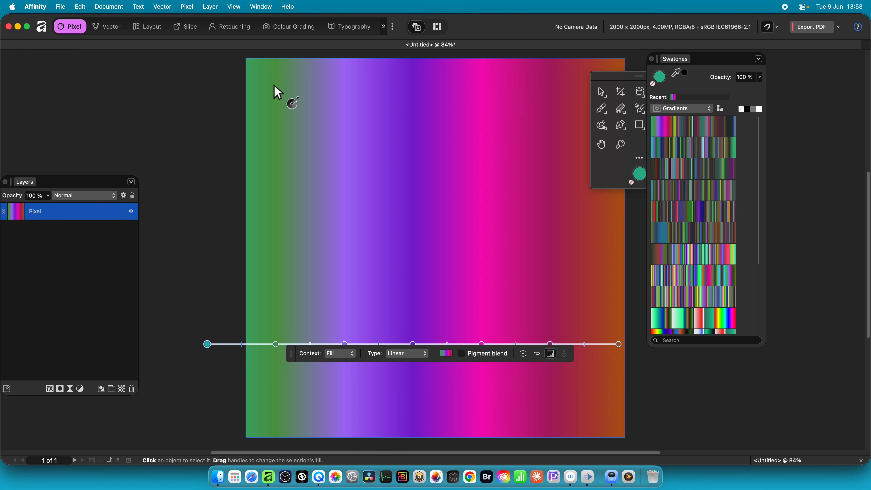
- Apply the Pixelate filter to the gradient layer with a quantisation of about 132 for vertical colour stripes
click(186, 7)
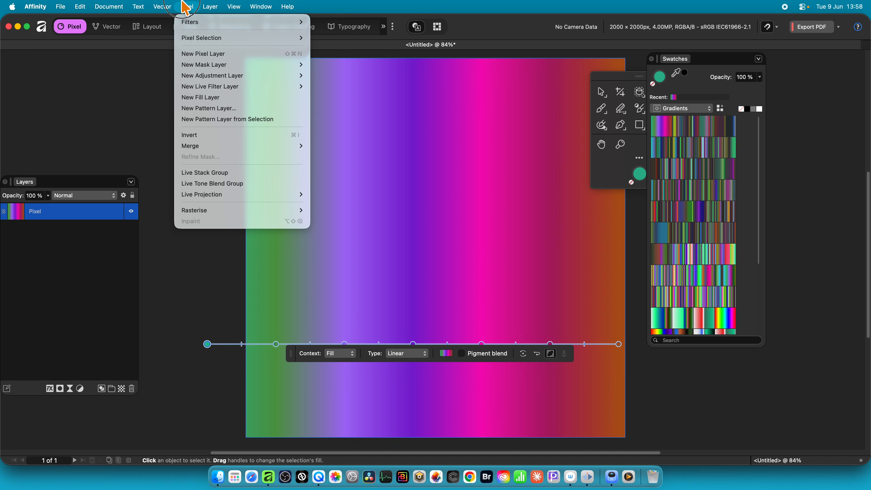
mouse_move(191, 22)
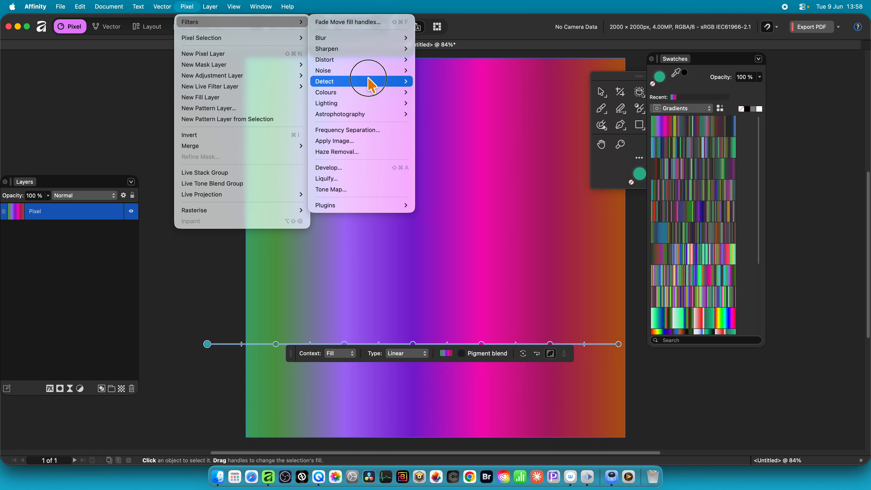
mouse_move(371, 63)
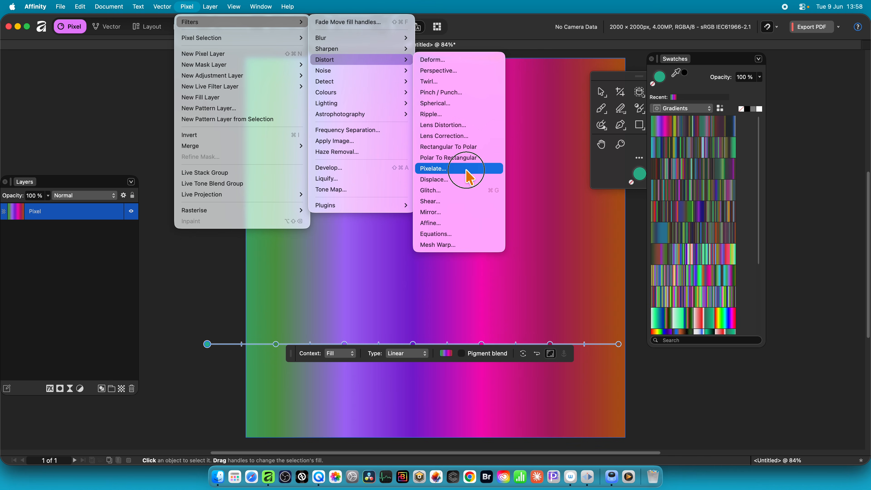
click(469, 177)
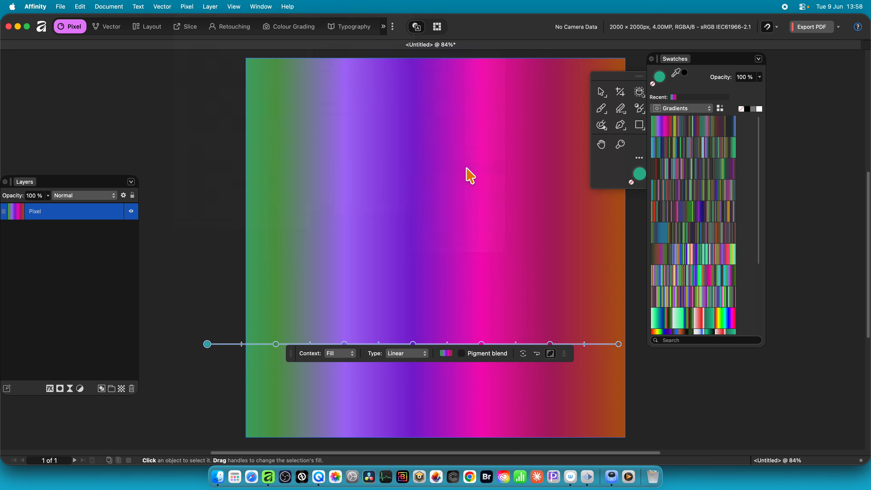
drag(722, 380, 380, 201)
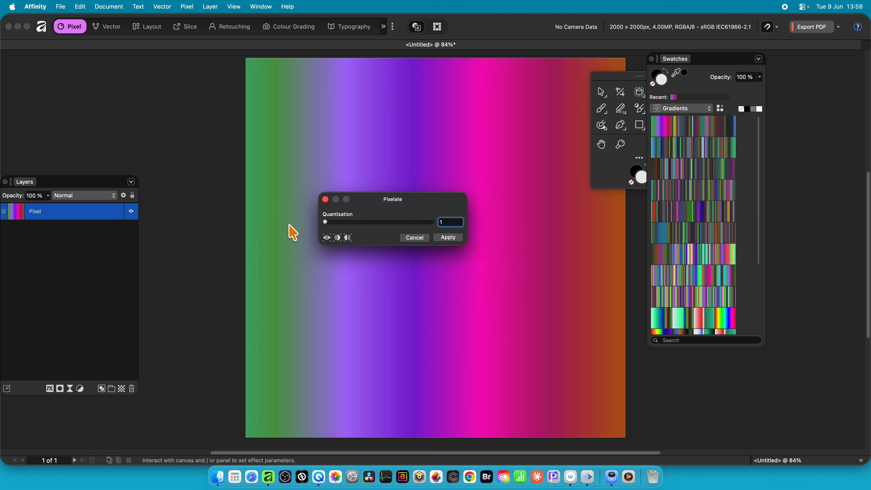
drag(326, 223, 344, 234)
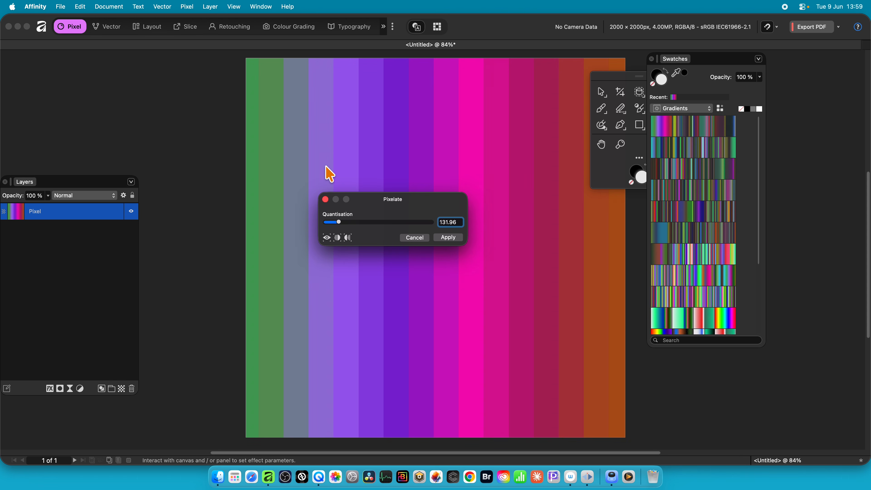
click(448, 238)
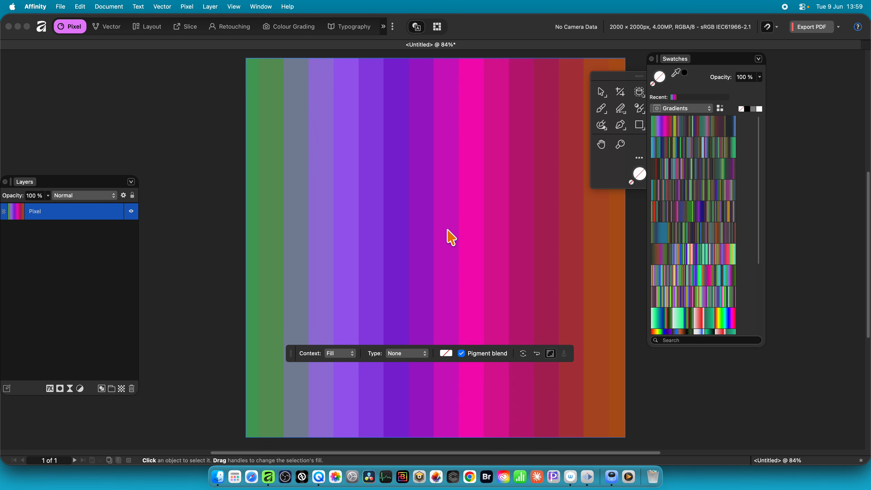
- Duplicate the striped pixel layer and rotate the copy 90° clockwise so its stripes run horizontally
right_click(68, 213)
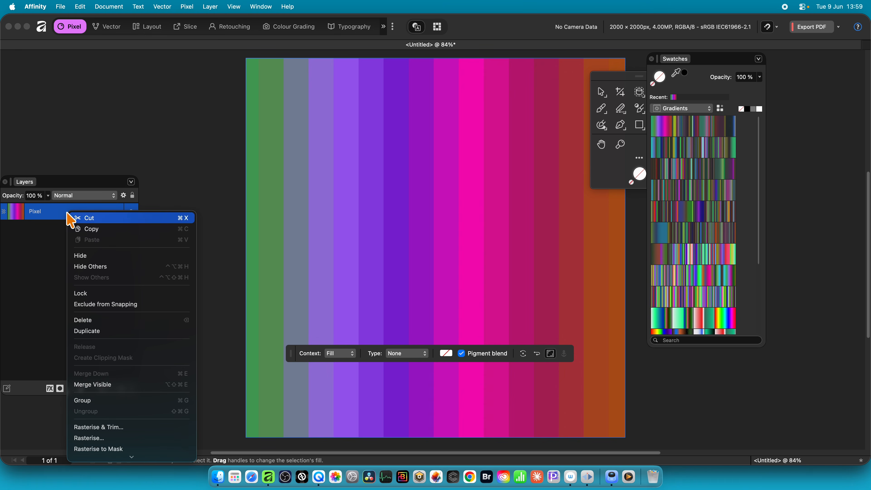
click(103, 335)
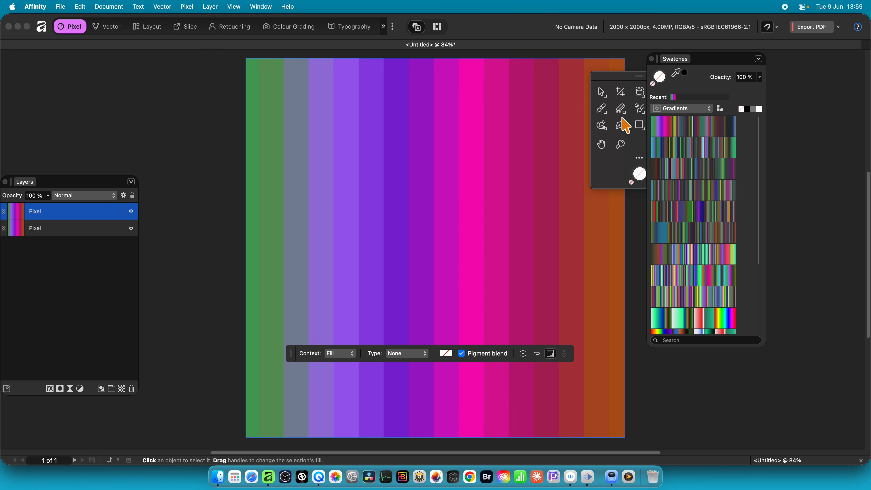
click(601, 92)
scroll(457, 121, up, 2)
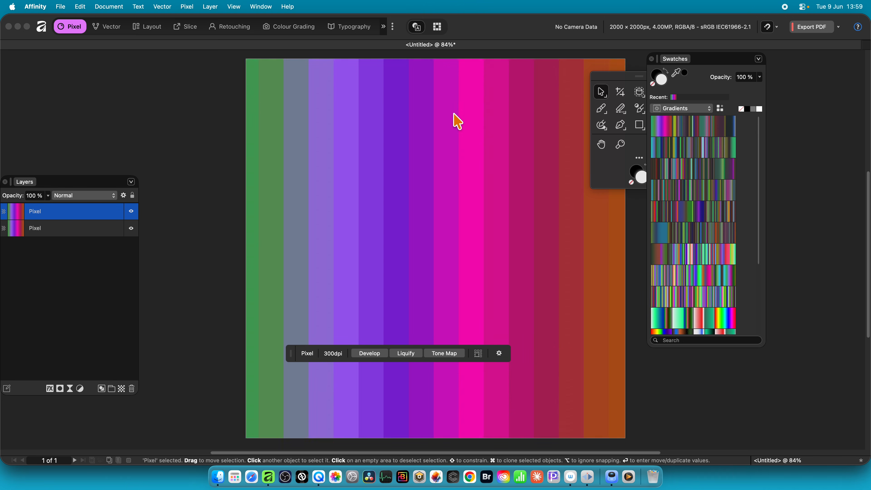
scroll(459, 124, up, 1)
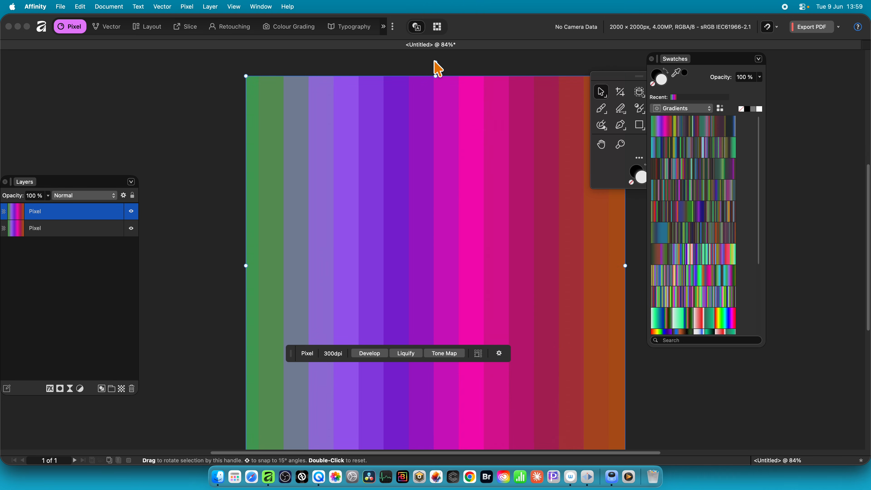
drag(436, 64, 666, 272)
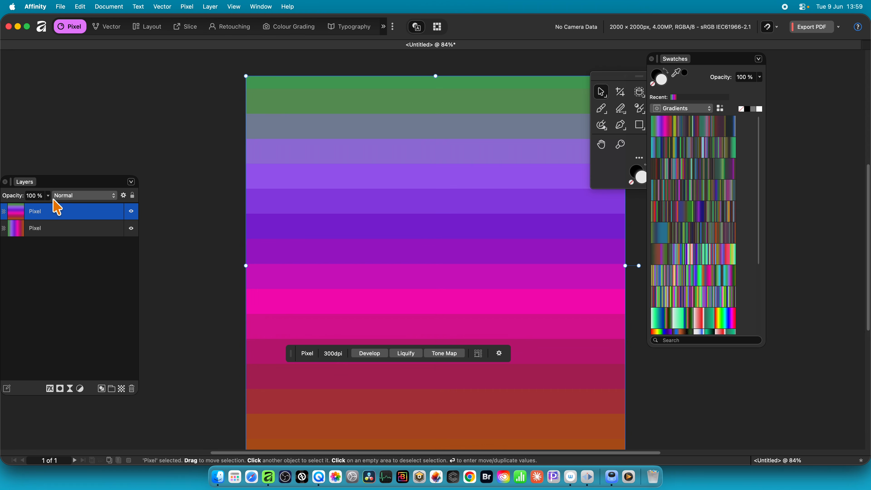
- Set the upper striped layer's blend mode to Lighten and merge both layers into one
click(68, 197)
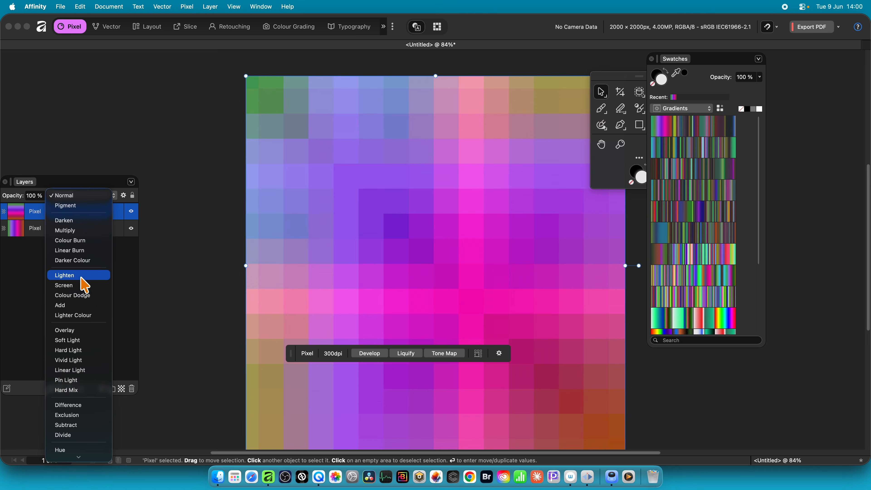
click(81, 276)
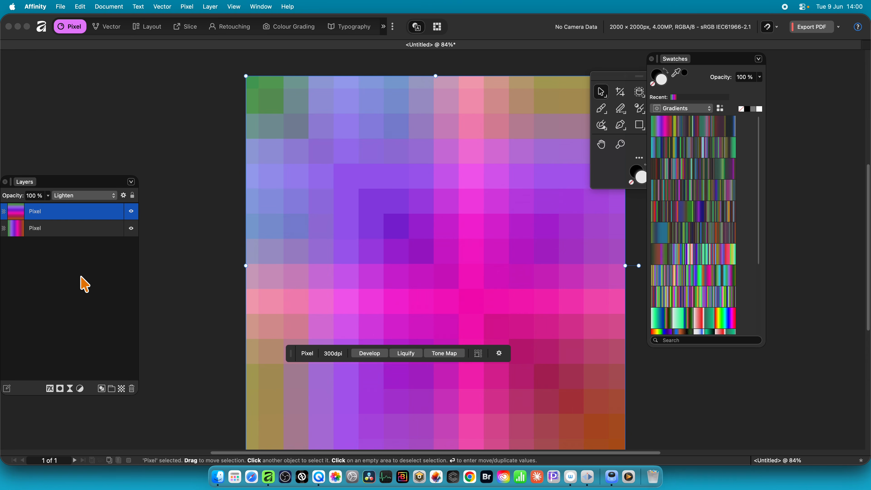
shift+click(92, 229)
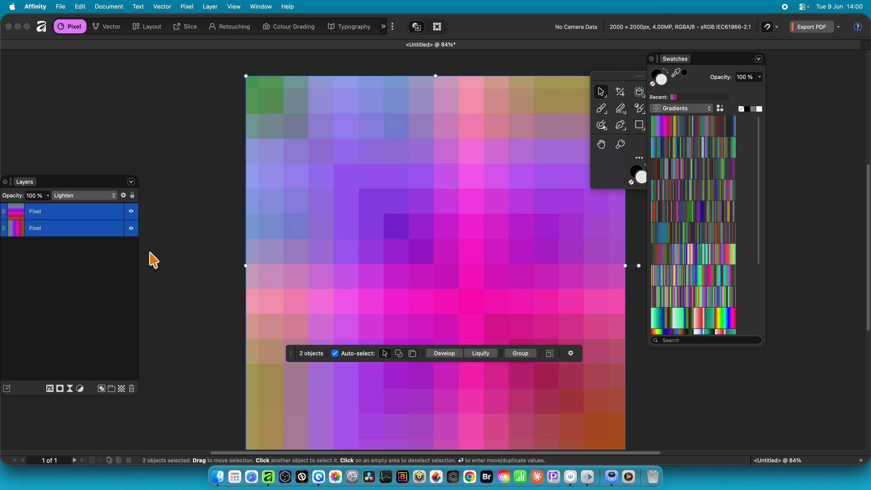
right_click(100, 210)
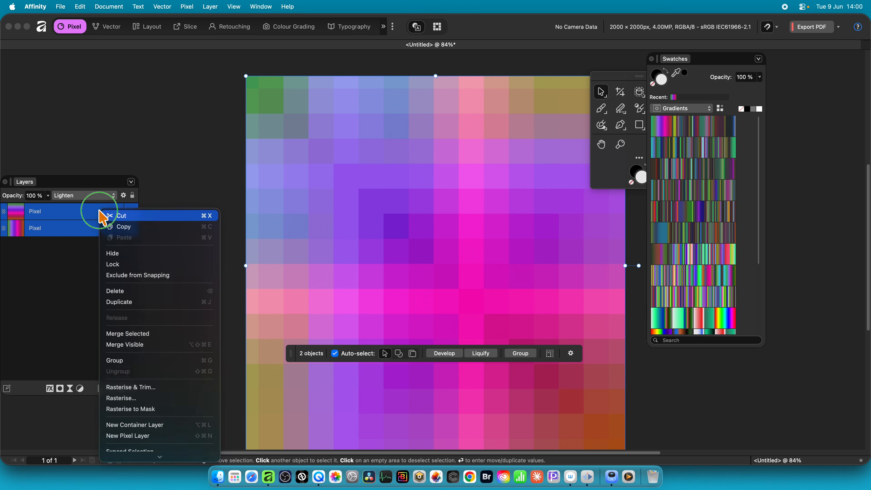
click(153, 333)
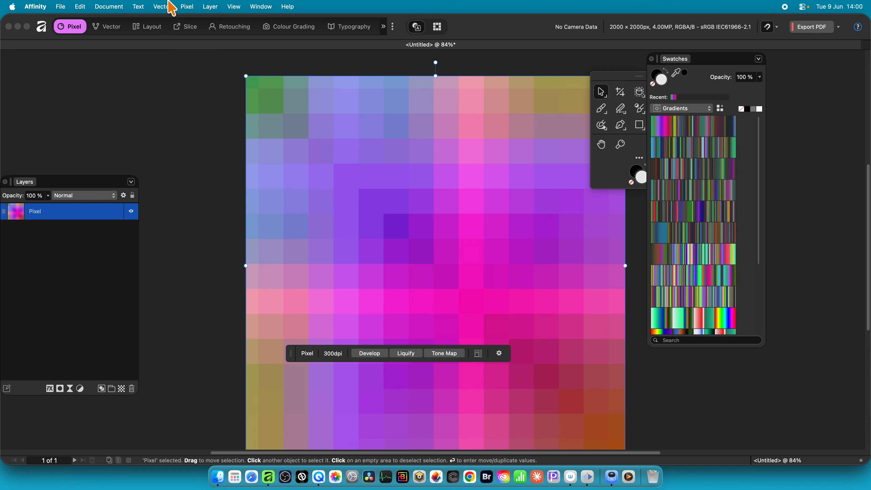
- Apply an Equirectangular live projection to the merged layer and pan it to a heading of about 7° and a pitch of 102°
click(187, 6)
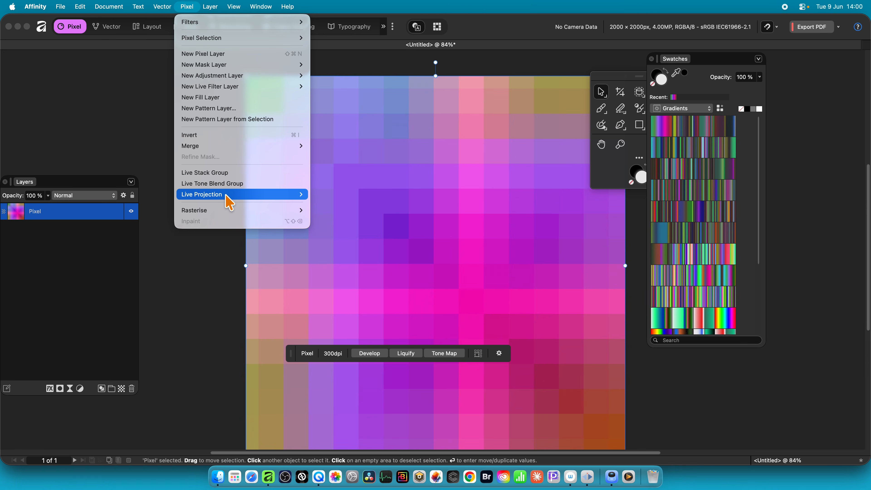
mouse_move(226, 198)
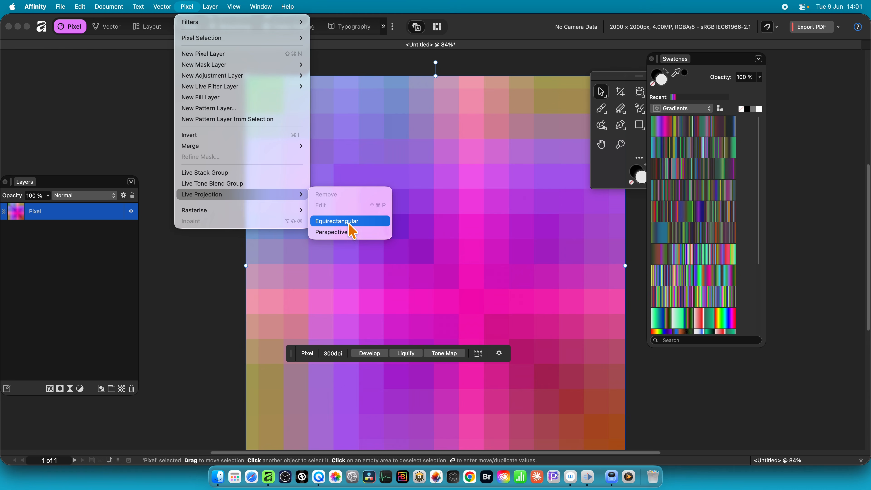
mouse_move(286, 195)
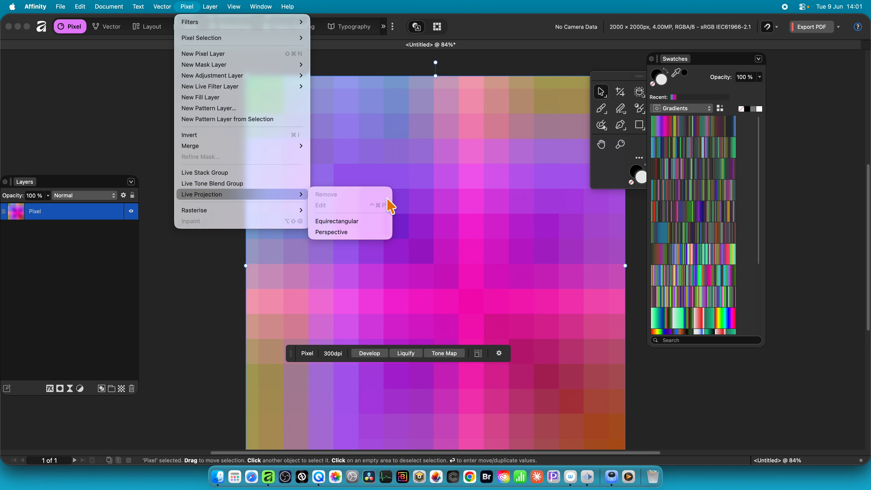
click(352, 223)
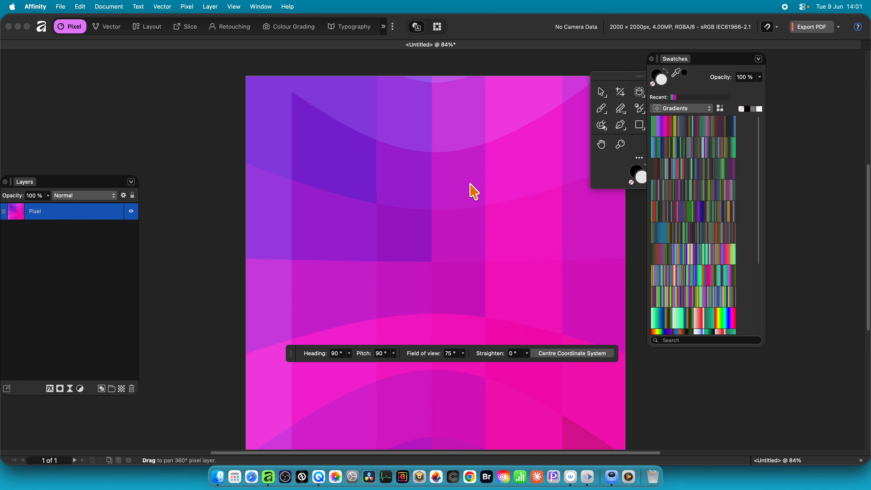
click(507, 259)
drag(508, 259, 224, 290)
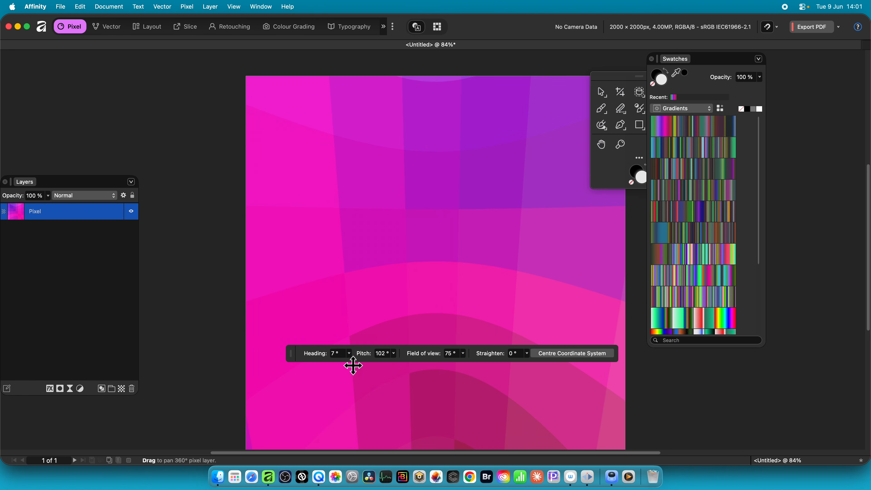
- Set the projection's heading to 0°, its pitch to 90° and its field of view to 90°
drag(349, 353, 389, 371)
click(394, 354)
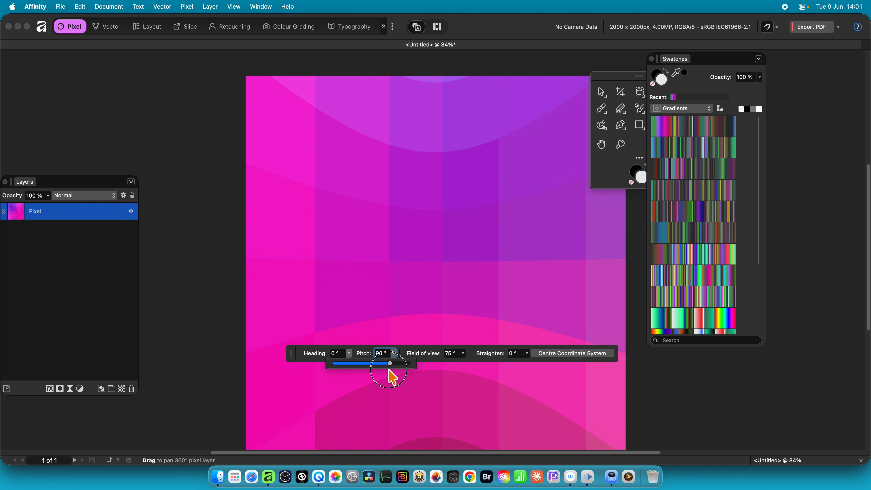
click(463, 353)
drag(462, 365, 487, 365)
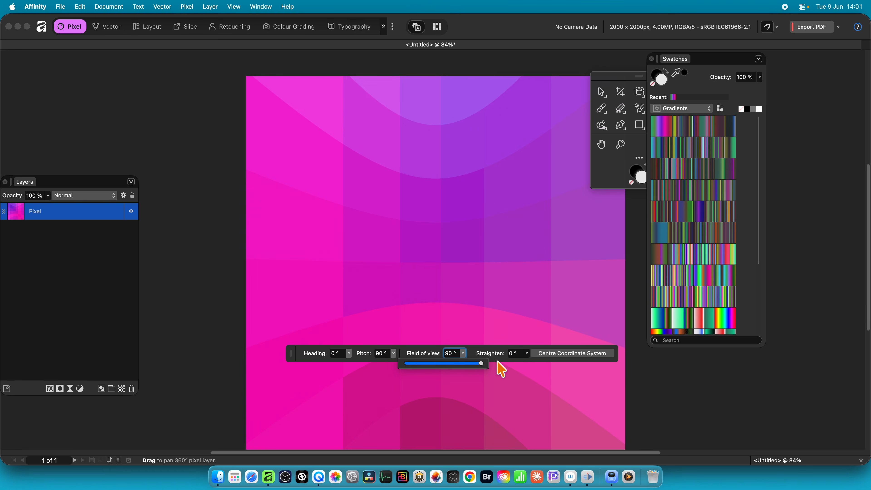
- Pan the equirectangular projection to a heading of about 330° and a pitch of 87°, and centre its coordinate system
drag(438, 277, 467, 270)
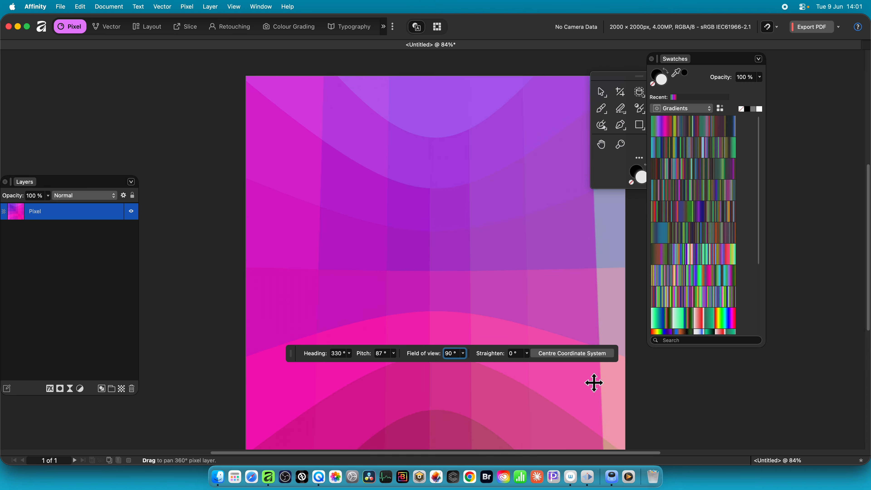
click(571, 355)
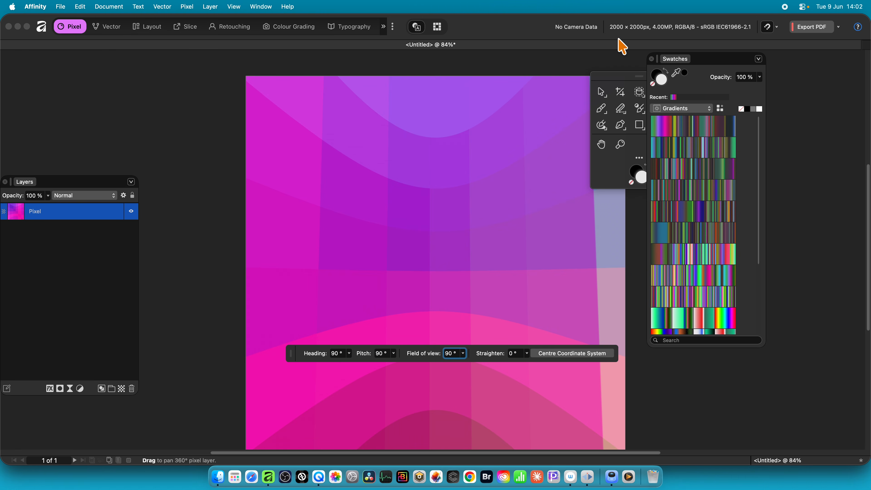
click(601, 92)
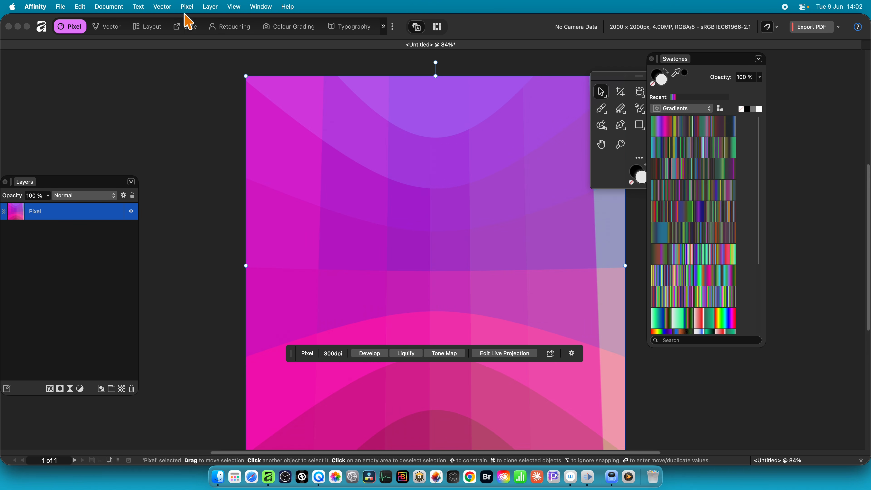
- Edit the layer's live projection again and pan it to a heading of about 338° and a pitch of 85°
click(187, 7)
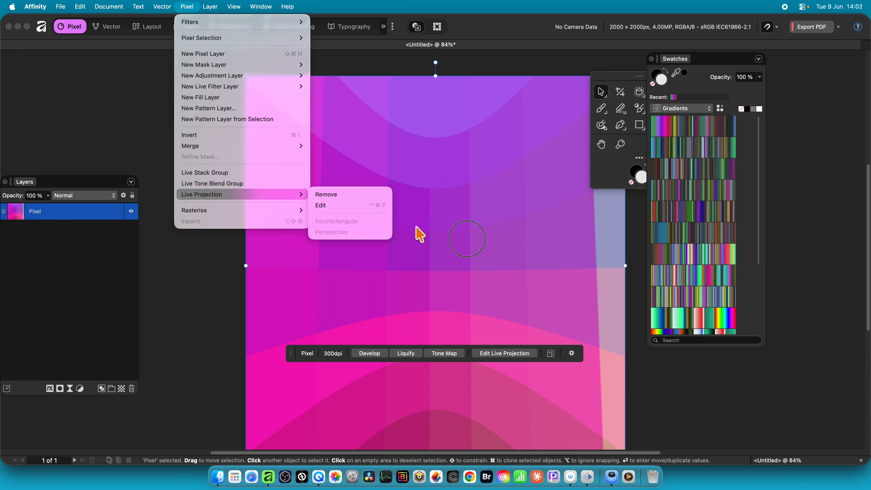
click(693, 451)
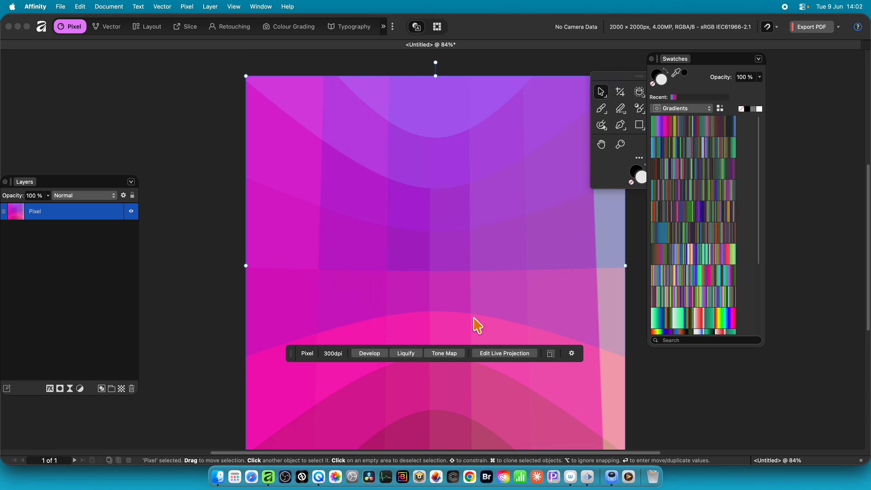
click(501, 353)
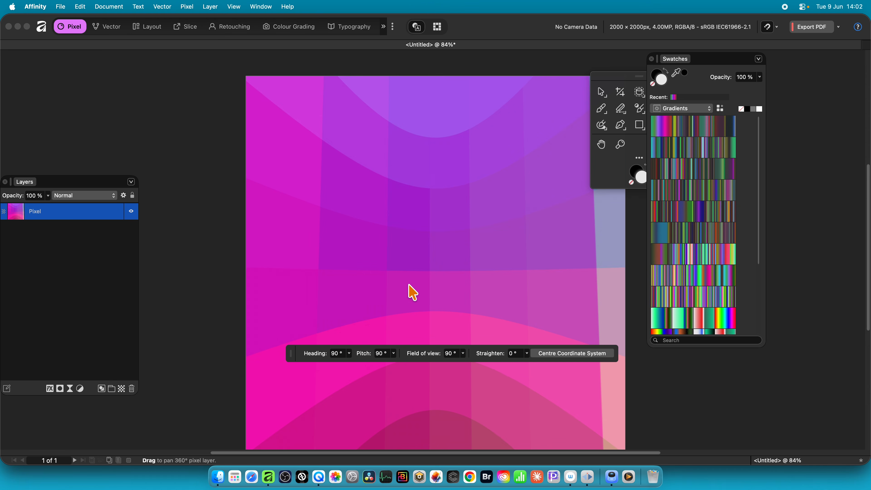
drag(395, 272, 505, 255)
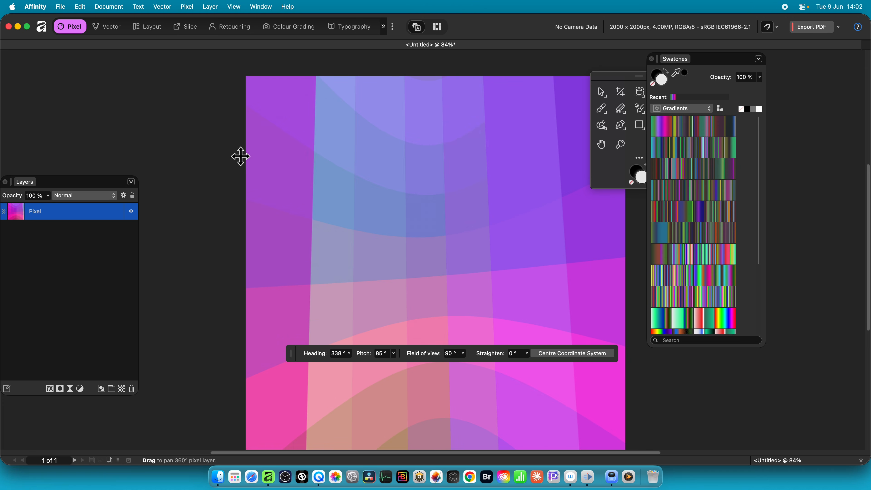
click(602, 93)
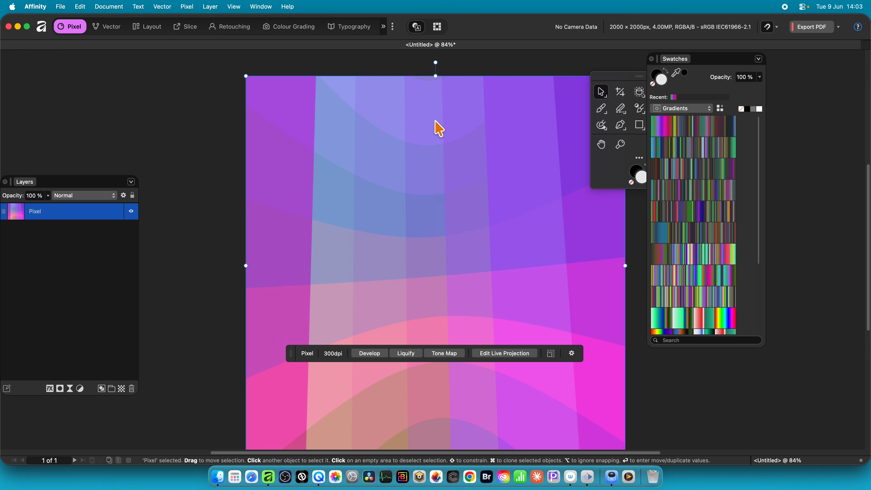
right_click(408, 168)
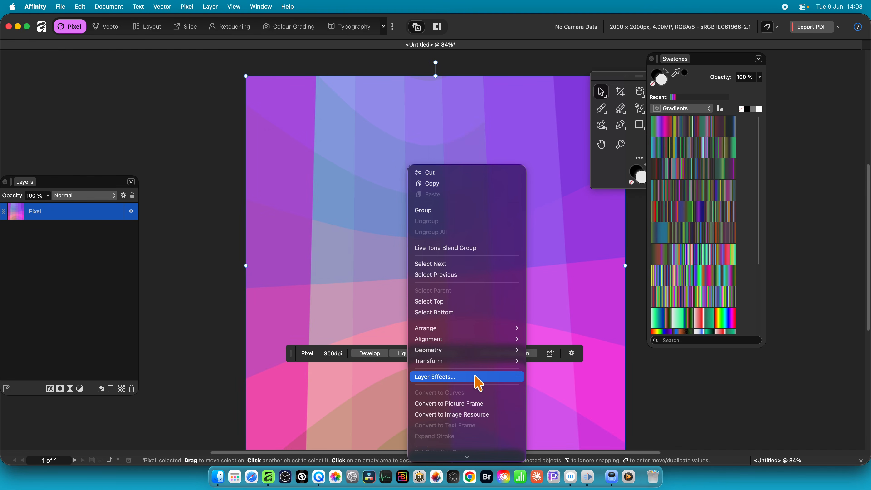
scroll(478, 383, down, 5)
click(459, 364)
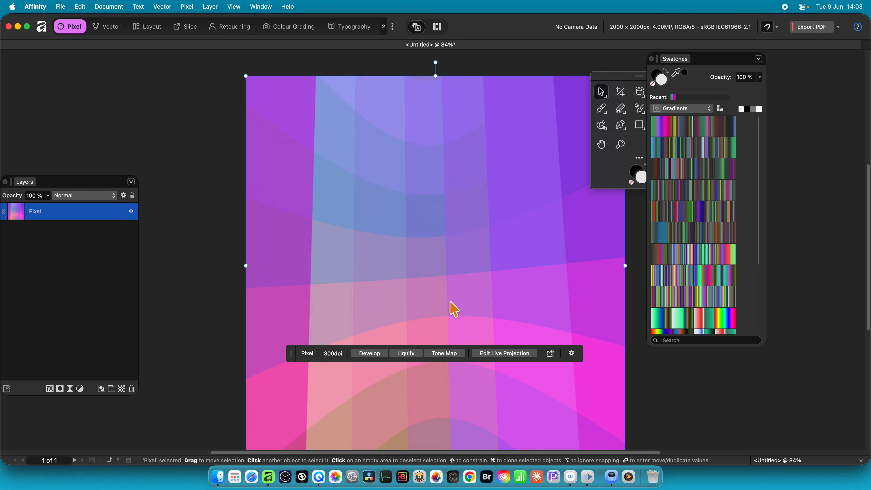